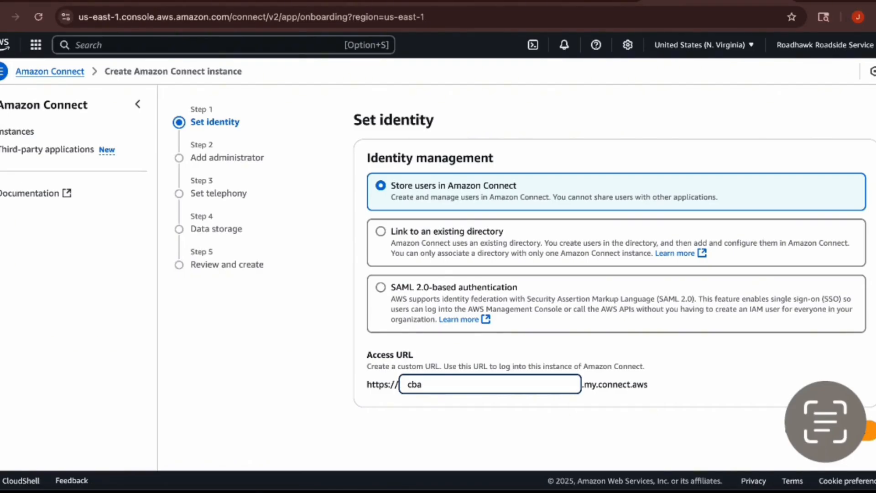
# Set the instance's access URL alias to cbapractice, storing users in Amazon Connect, and continue to the administrator settings.
pyautogui.press('BackSpace')
pyautogui.press('BackSpace')
pyautogui.press('BackSpace')
pyautogui.click(439, 388)
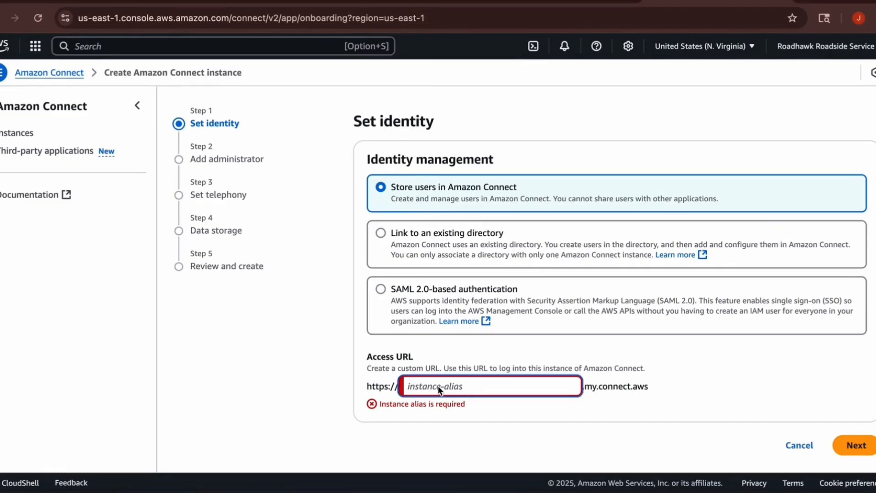
pyautogui.write('c')
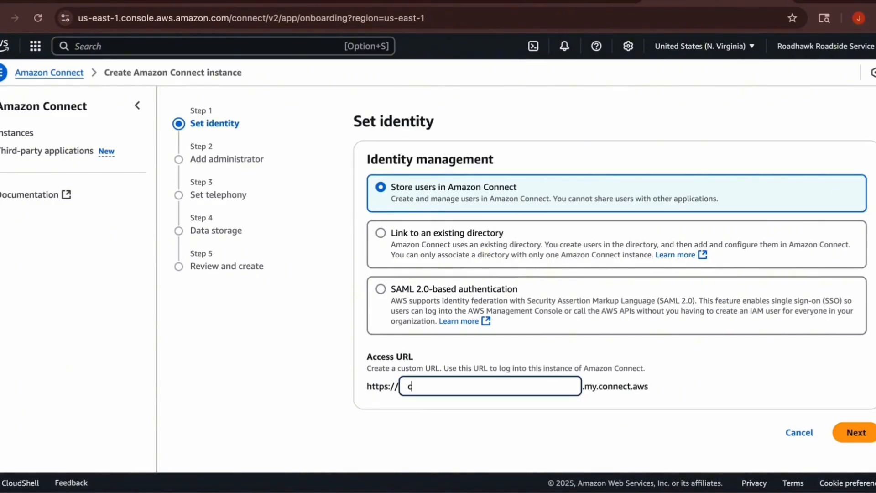
pyautogui.write('ba')
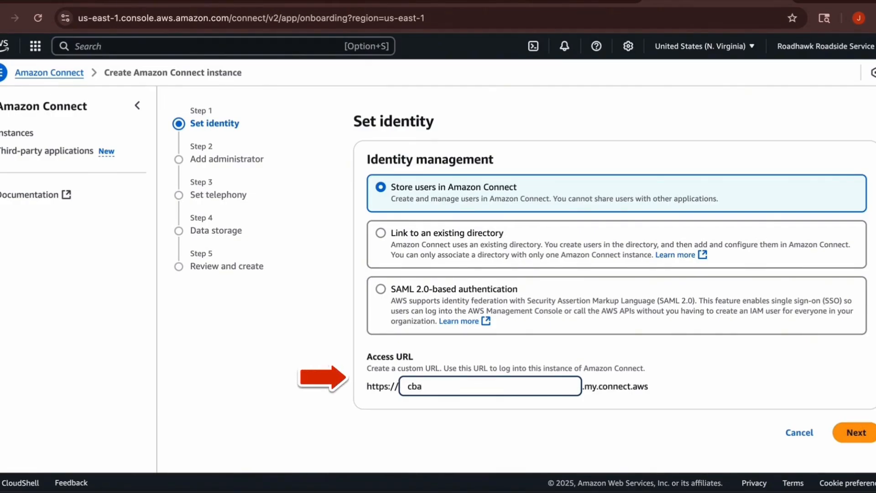
pyautogui.write('practice')
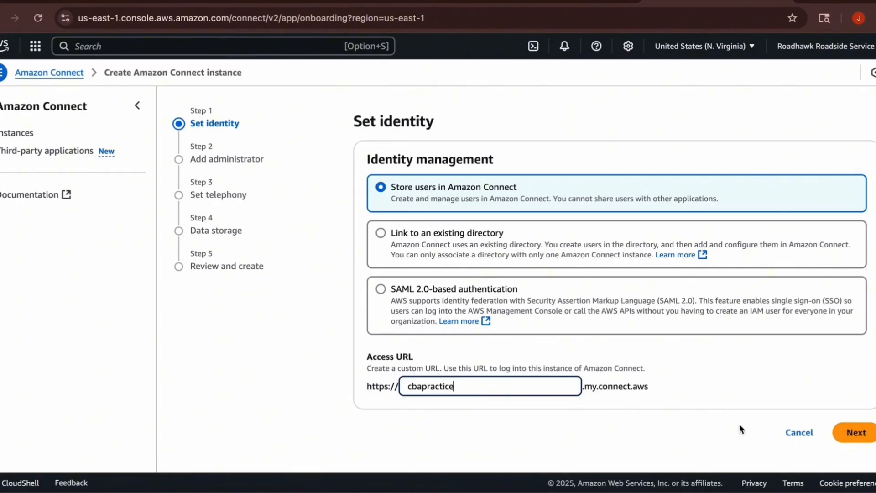
pyautogui.click(855, 435)
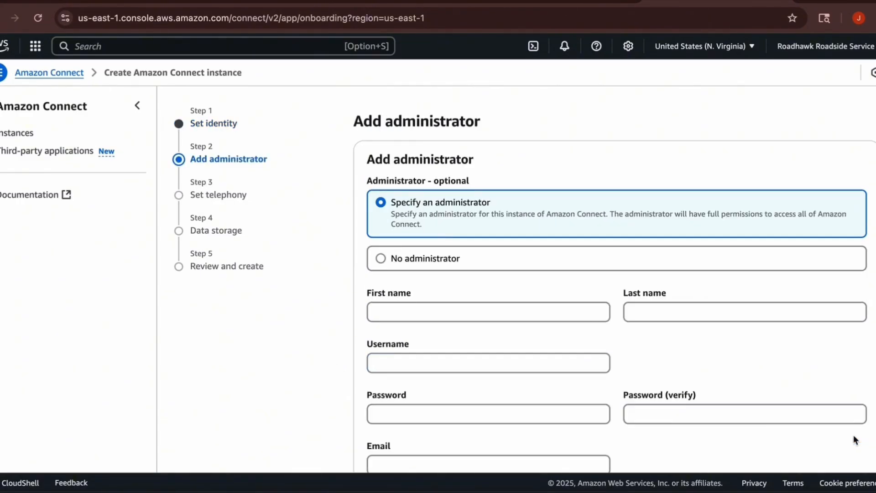
# Set the instance up with no administrator and accept the telephony options allowing incoming and outgoing calls.
pyautogui.scroll(-3, 674, 293)
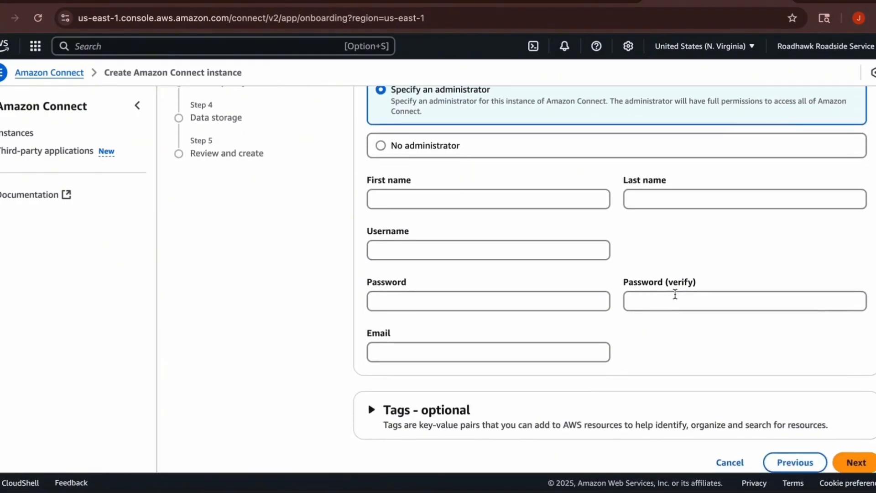
pyautogui.scroll(1, 675, 294)
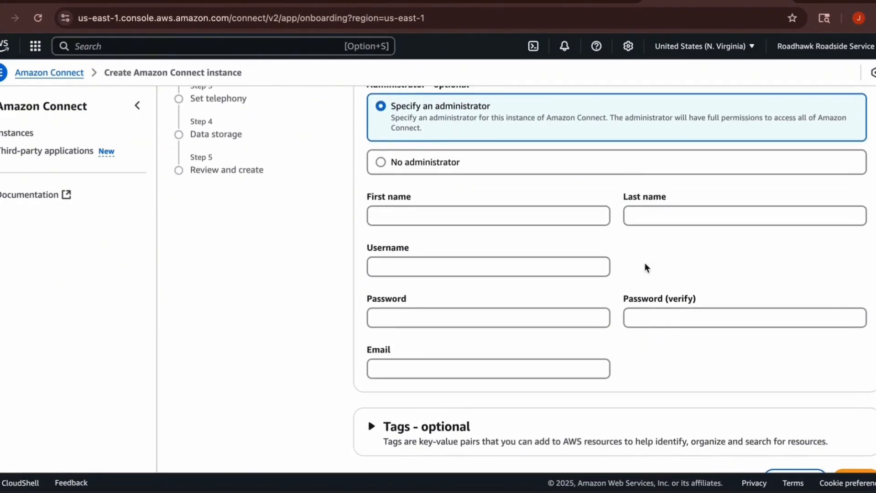
pyautogui.click(380, 163)
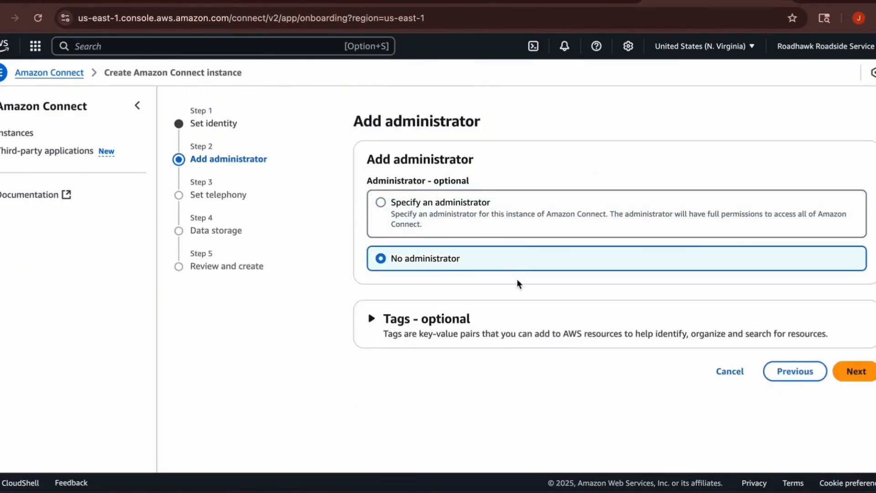
pyautogui.click(862, 380)
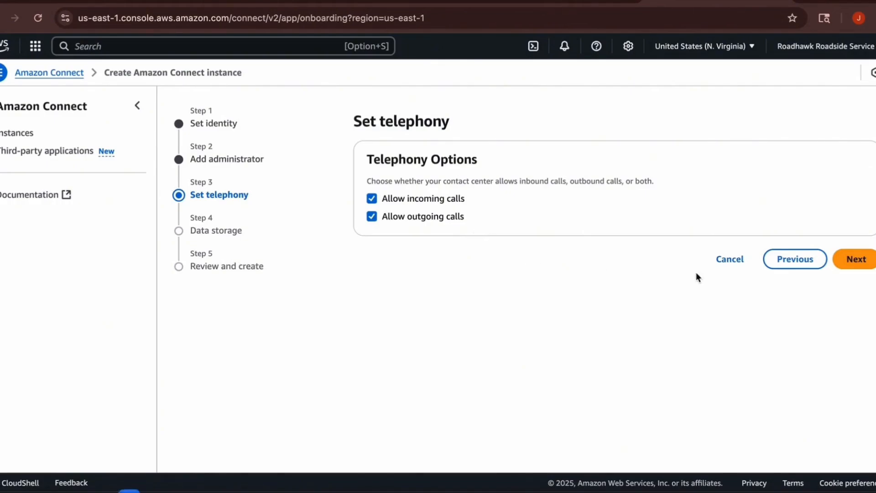
pyautogui.click(854, 258)
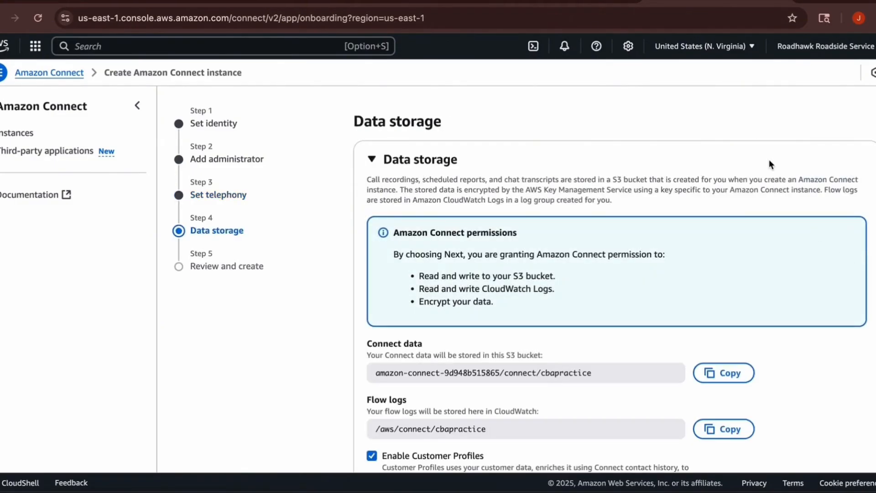
# Review the data storage settings and accept them with Customer Profiles and Email enabled.
pyautogui.scroll(-1, 769, 164)
pyautogui.scroll(1, 770, 164)
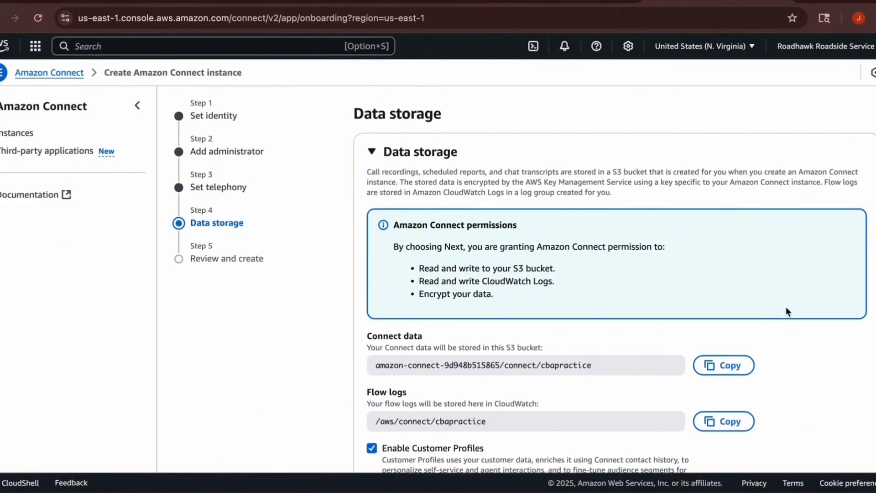
pyautogui.scroll(-3, 786, 311)
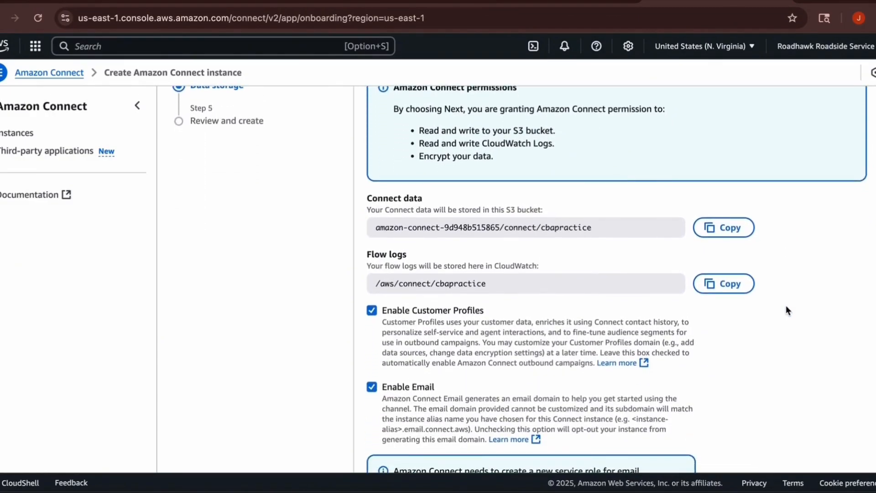
pyautogui.scroll(-3, 786, 306)
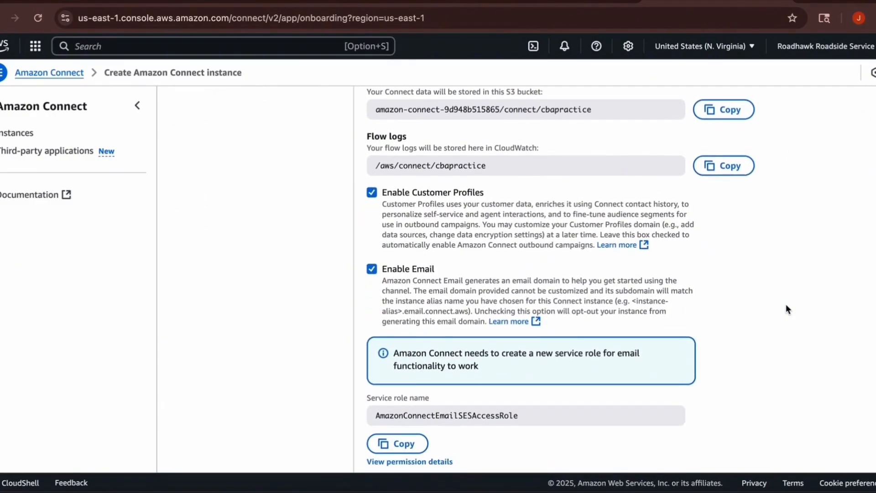
pyautogui.scroll(-2, 785, 305)
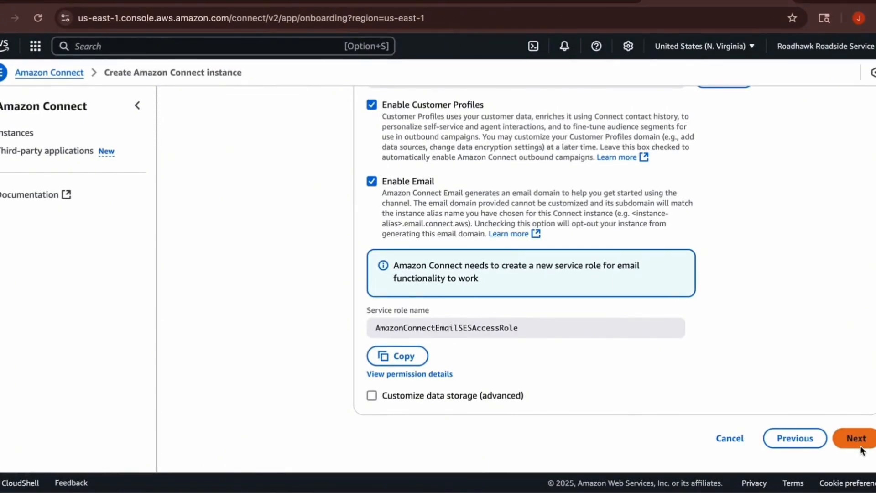
pyautogui.click(856, 438)
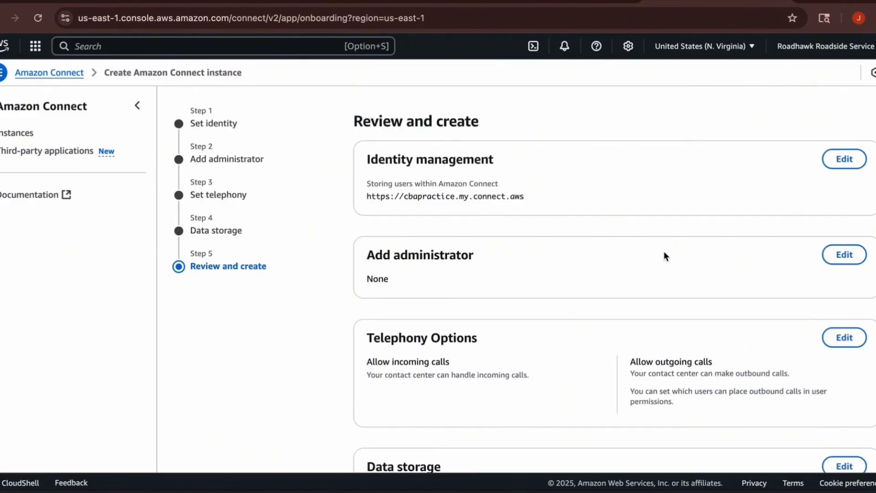
# Review the configuration summary and create the Amazon Connect instance.
pyautogui.scroll(-1, 688, 254)
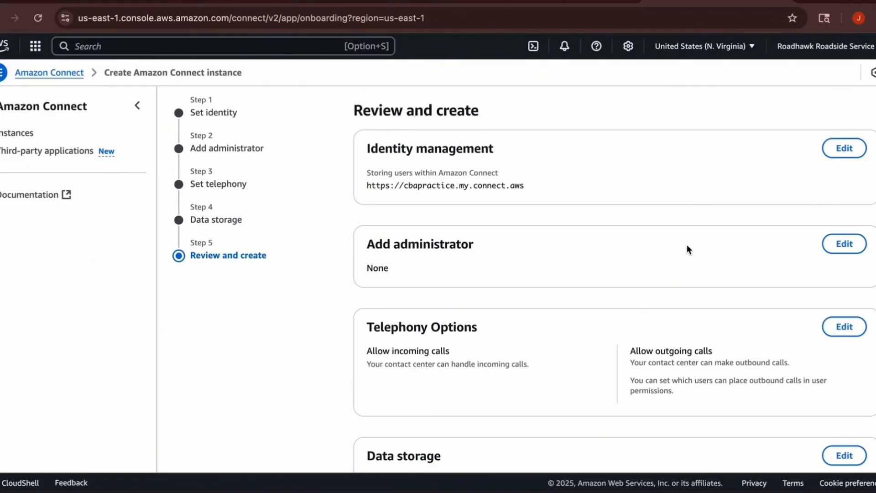
pyautogui.scroll(-6, 688, 249)
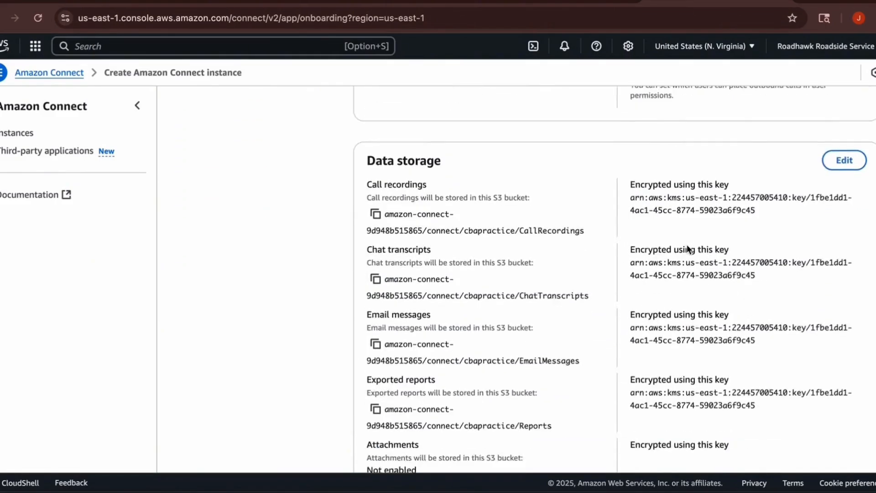
pyautogui.scroll(-10, 689, 249)
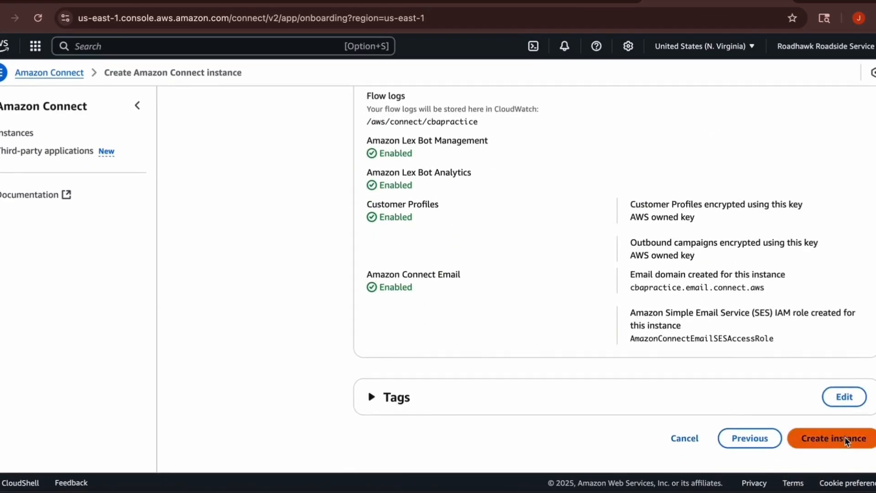
pyautogui.click(845, 439)
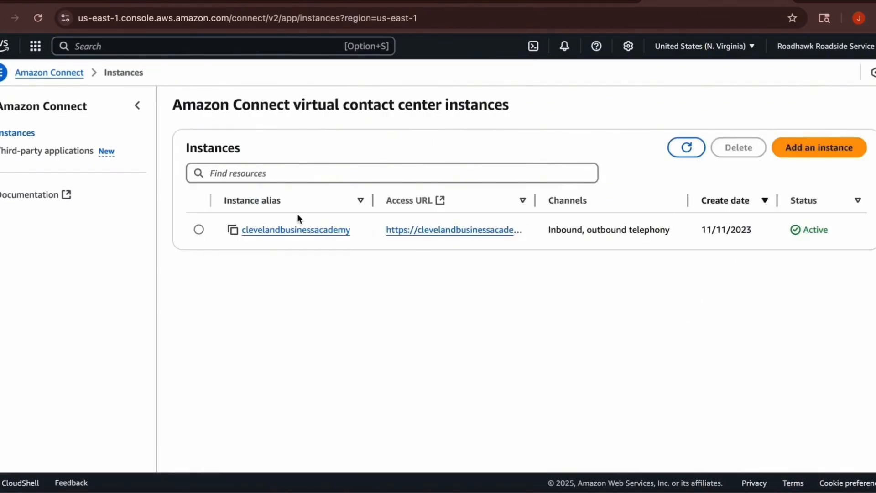
# Open the access URL of the clevelandbusinessacademy instance and sign in with the account username and password.
pyautogui.click(199, 229)
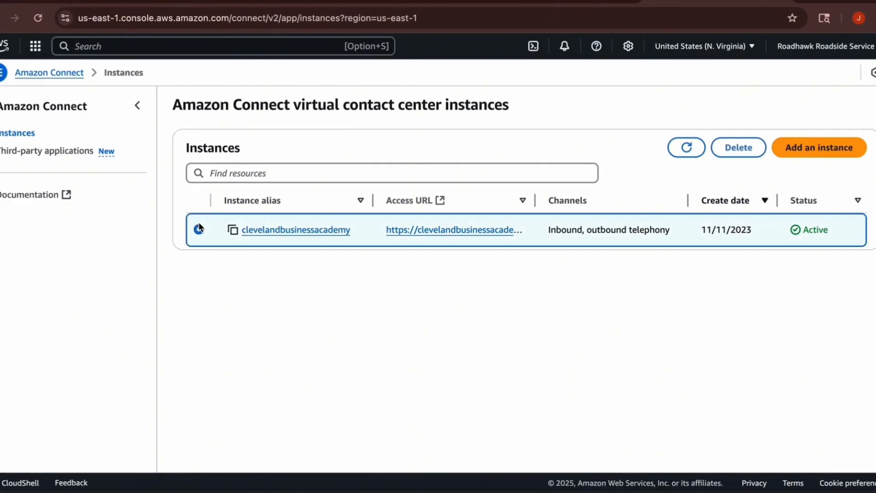
pyautogui.click(425, 232)
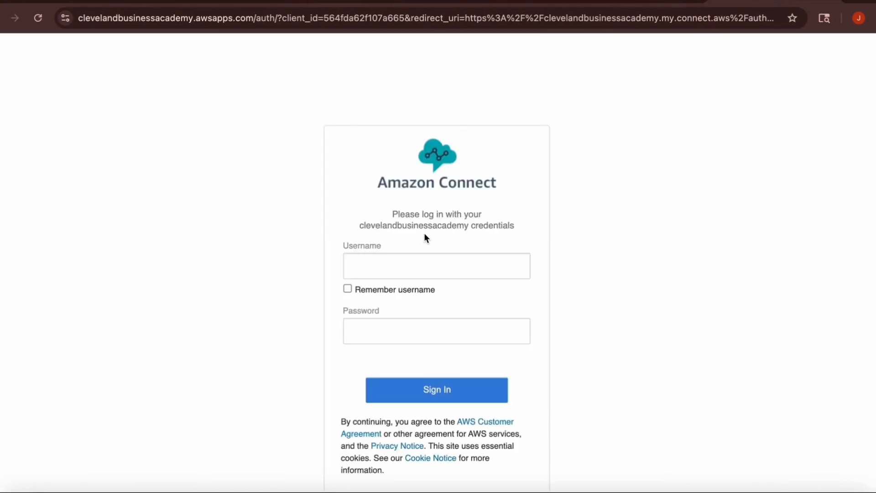
pyautogui.click(437, 340)
pyautogui.write('***')
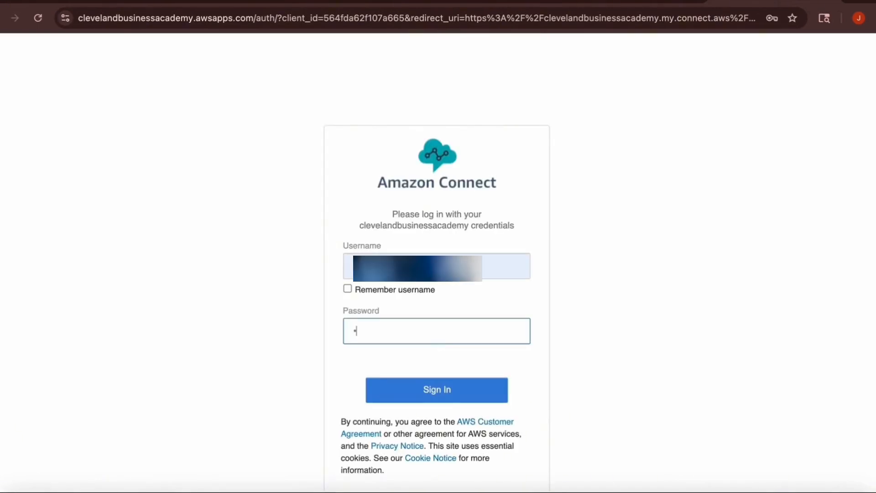
pyautogui.write('**********')
pyautogui.click(474, 392)
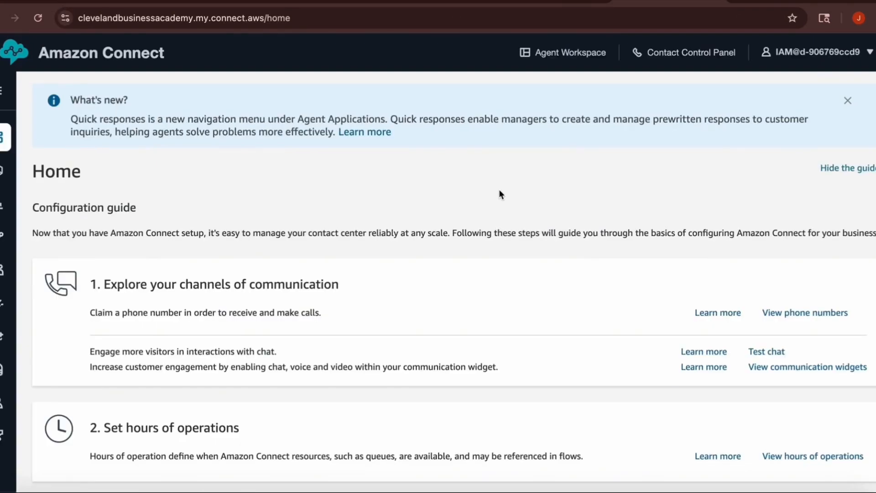
# Look over the configuration guide, open the instance's phone numbers and start claiming a new number.
pyautogui.scroll(-3, 523, 236)
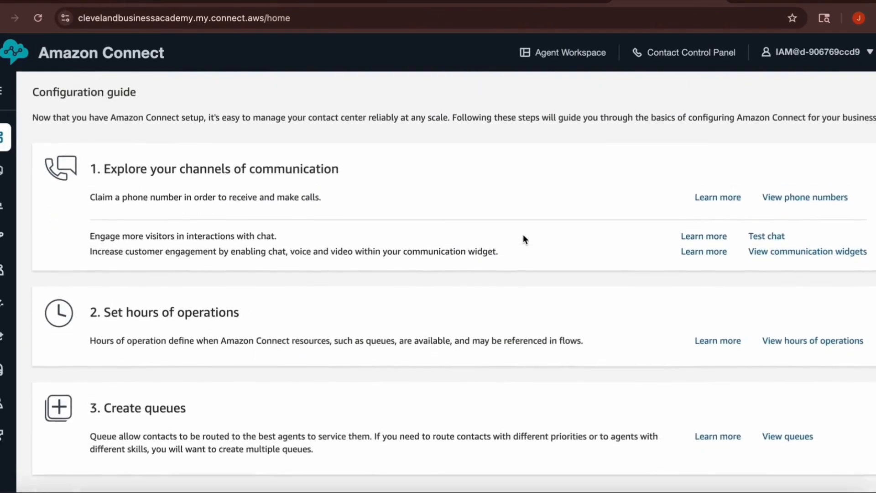
pyautogui.scroll(2, 523, 234)
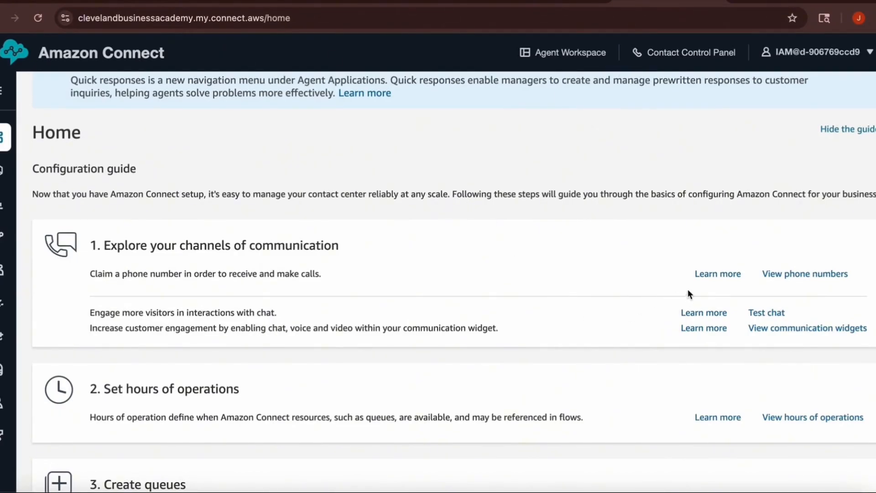
pyautogui.click(804, 275)
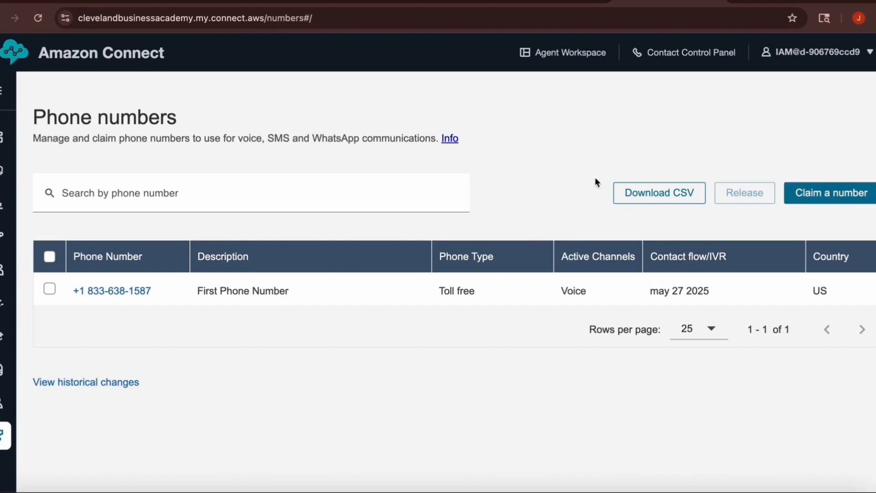
pyautogui.click(830, 193)
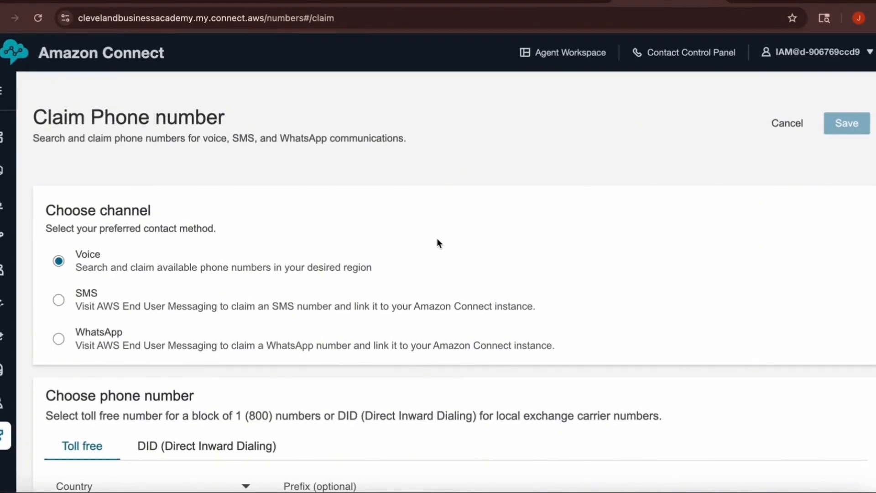
# Choose United States +1 as the country for a toll-free voice number and select the third available number.
pyautogui.scroll(-2, 437, 239)
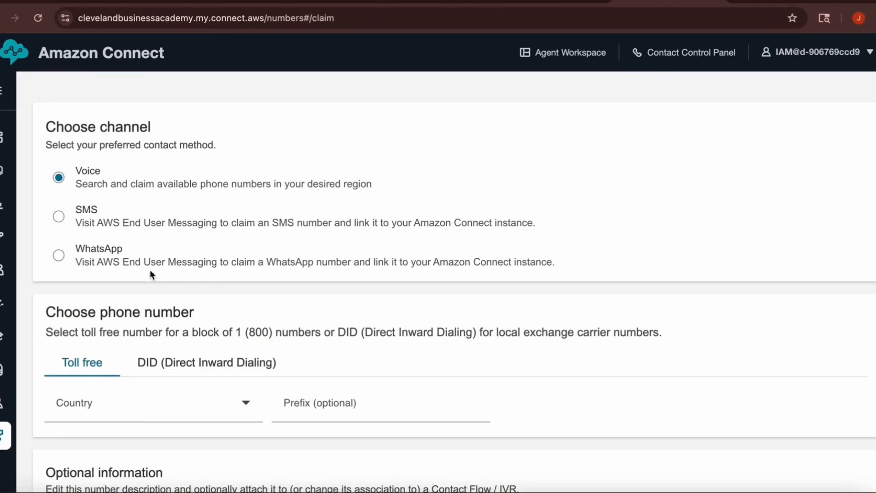
pyautogui.scroll(-1, 323, 298)
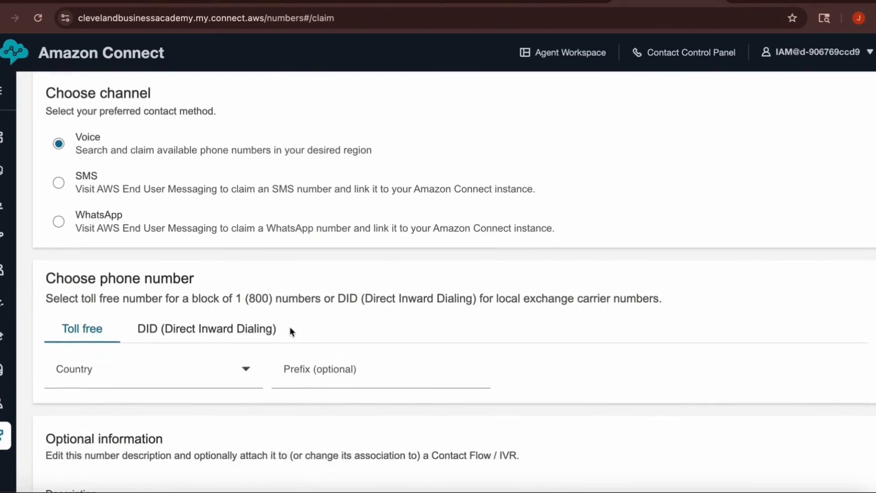
pyautogui.click(243, 375)
pyautogui.moveTo(229, 369); pyautogui.dragTo(223, 319)
pyautogui.scroll(-1, 223, 320)
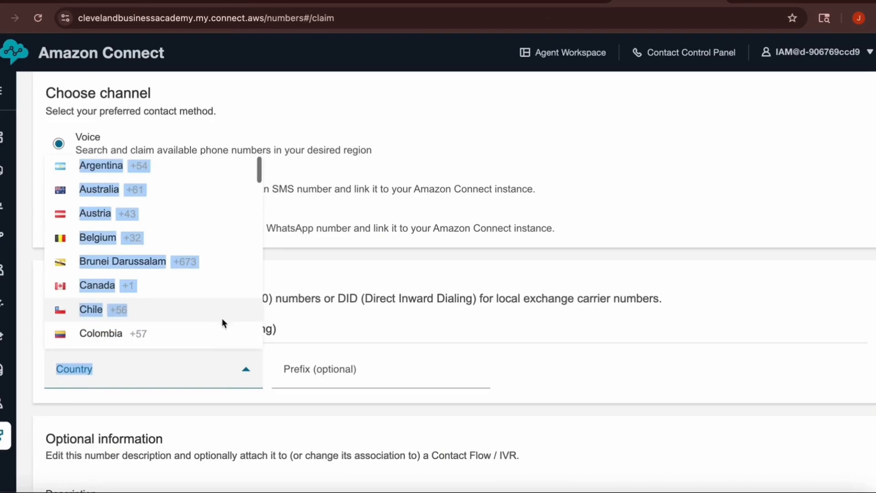
pyautogui.scroll(-6, 241, 317)
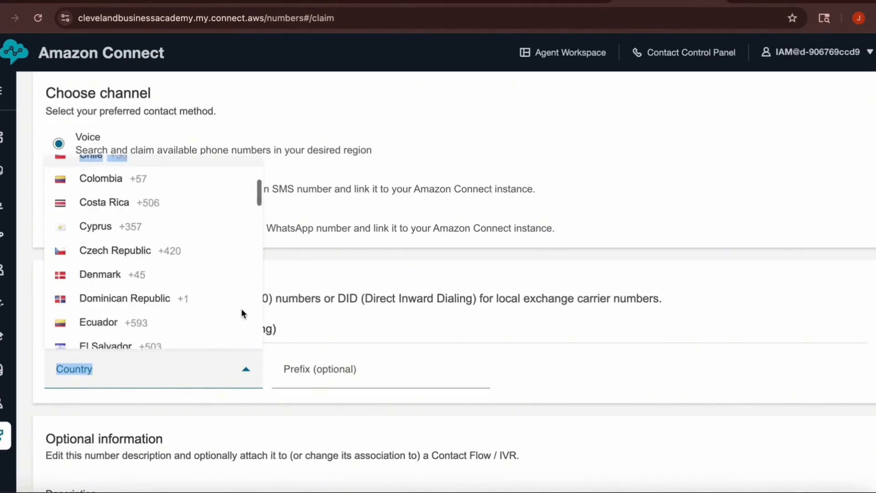
pyautogui.scroll(-15, 242, 310)
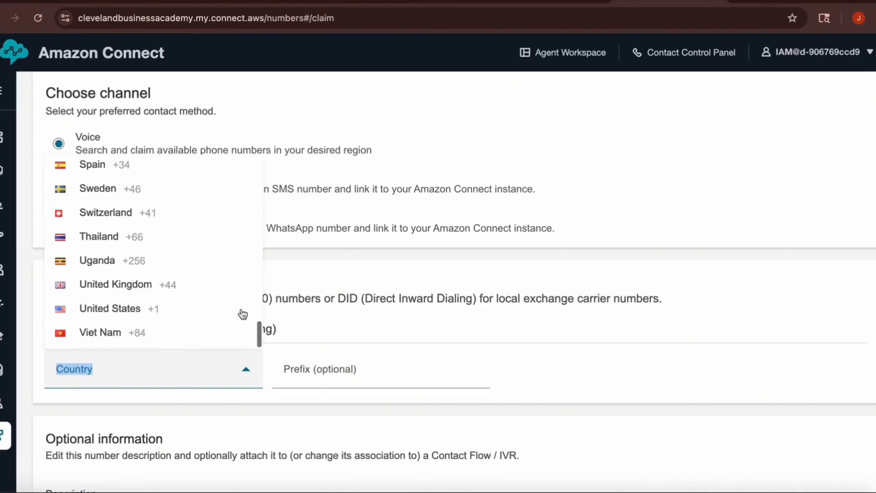
pyautogui.click(191, 309)
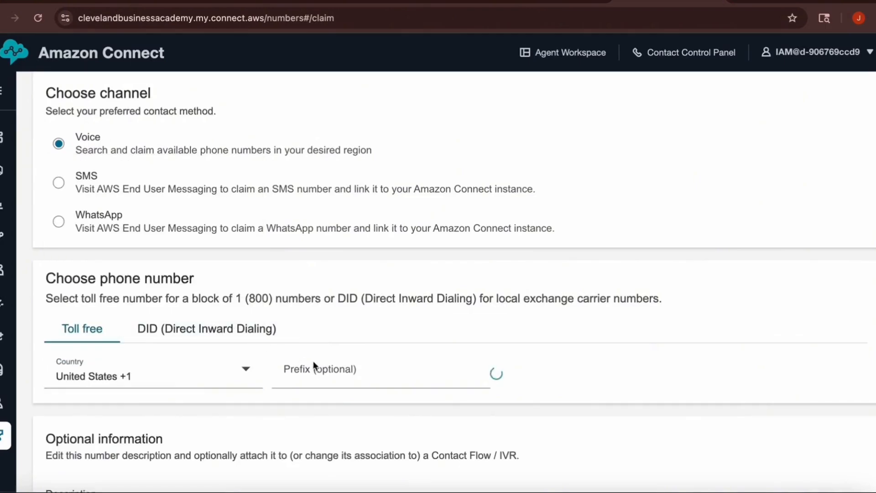
pyautogui.scroll(-5, 483, 371)
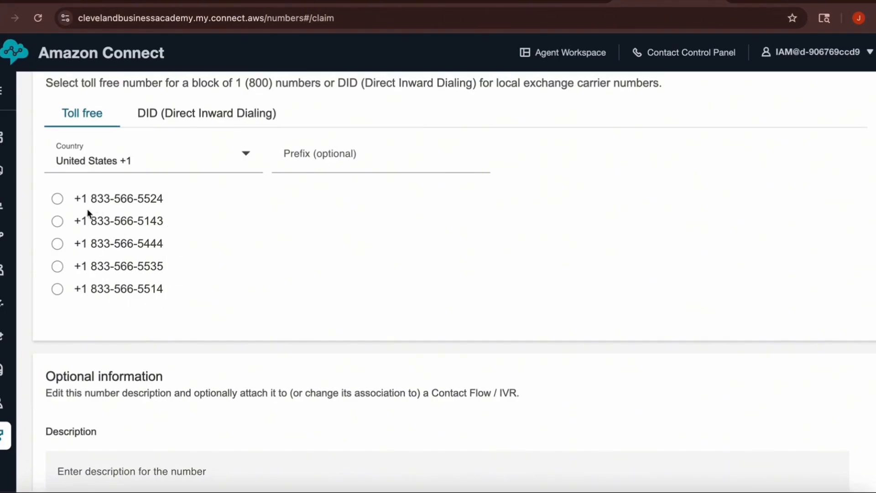
pyautogui.click(58, 245)
# Attach the contact flow "Sample note for screenpop" to the number and save the claim.
pyautogui.scroll(-4, 311, 292)
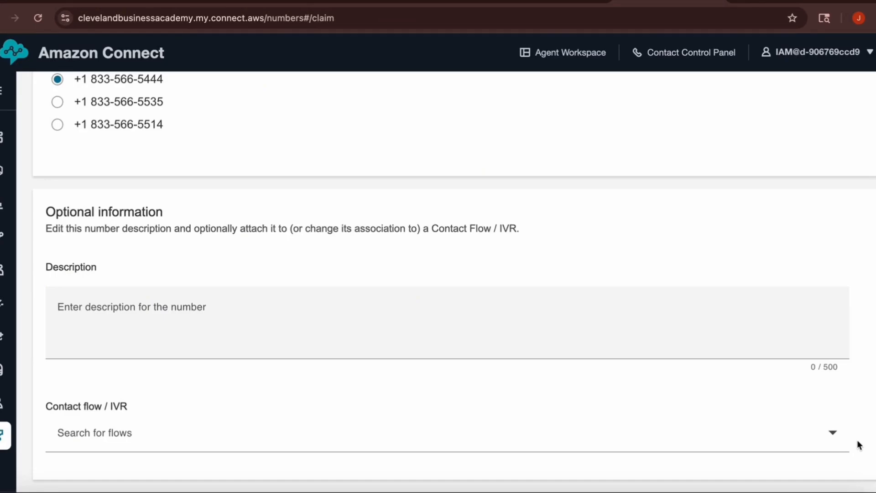
pyautogui.click(834, 434)
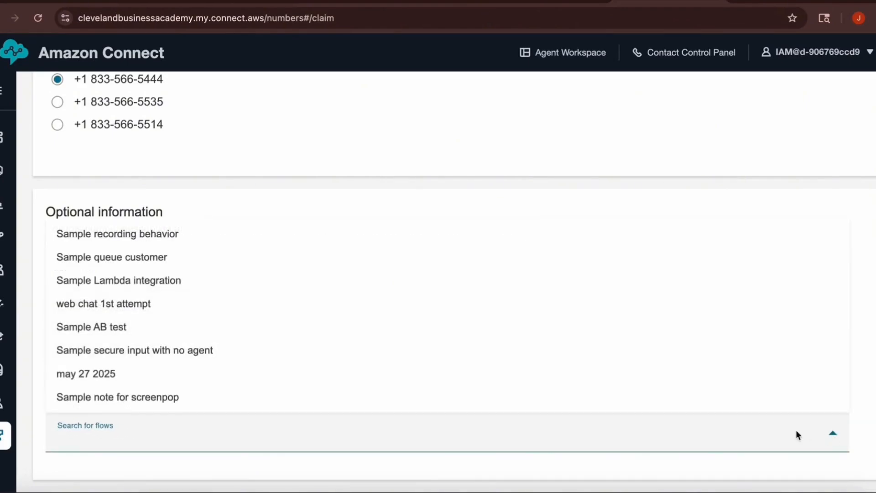
pyautogui.click(757, 405)
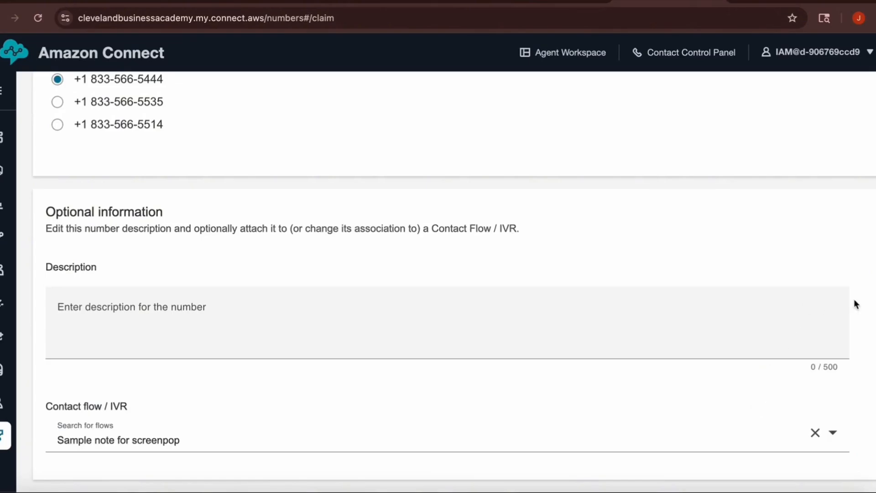
pyautogui.scroll(10, 858, 297)
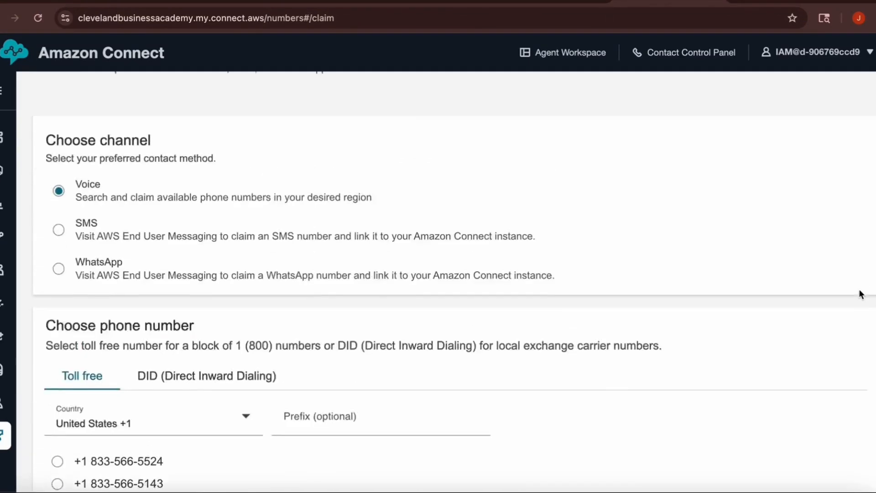
pyautogui.scroll(2, 860, 294)
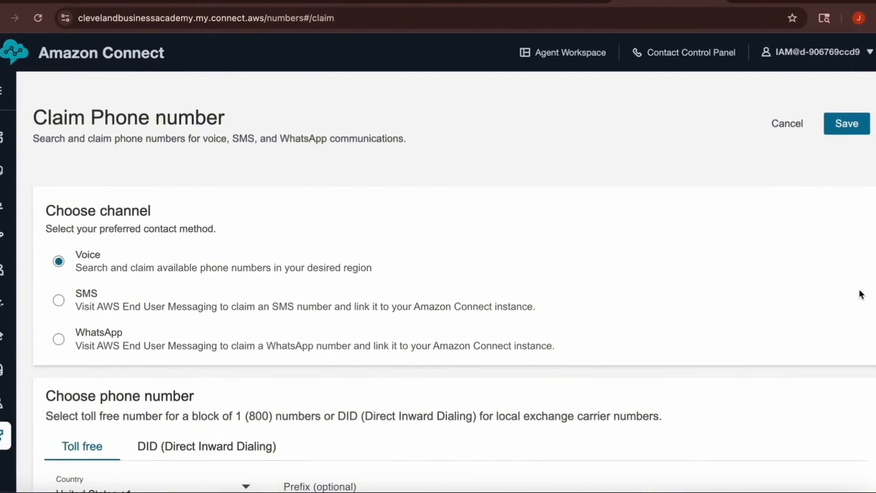
pyautogui.click(852, 127)
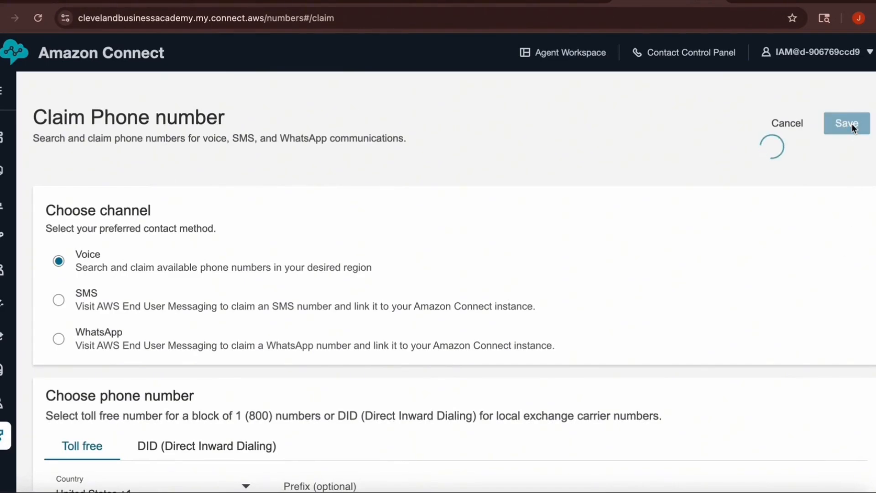